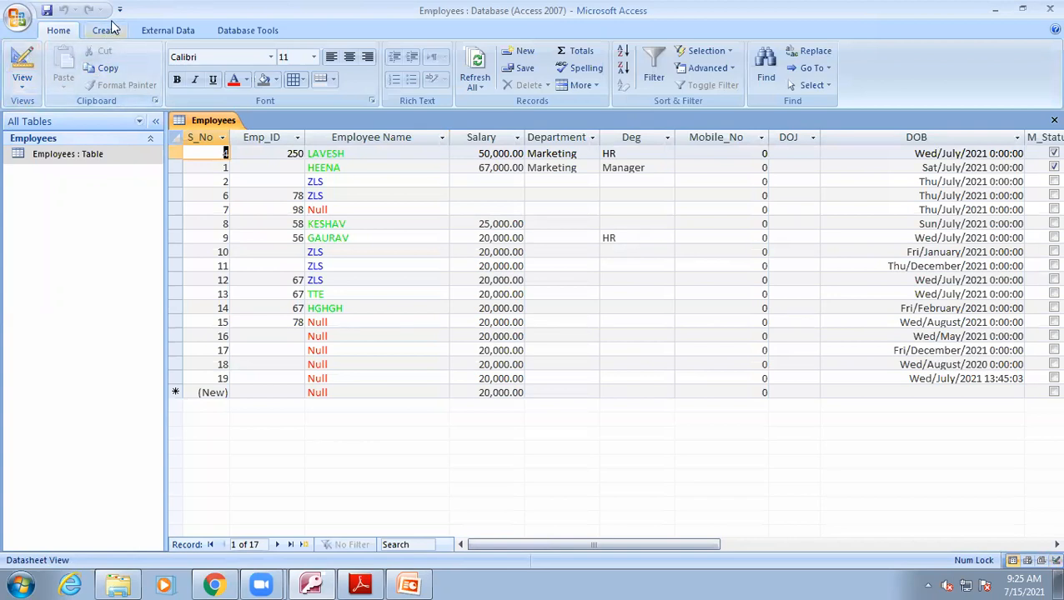
# Create a new blank table and save it with the name records.
pyautogui.click(106, 30)
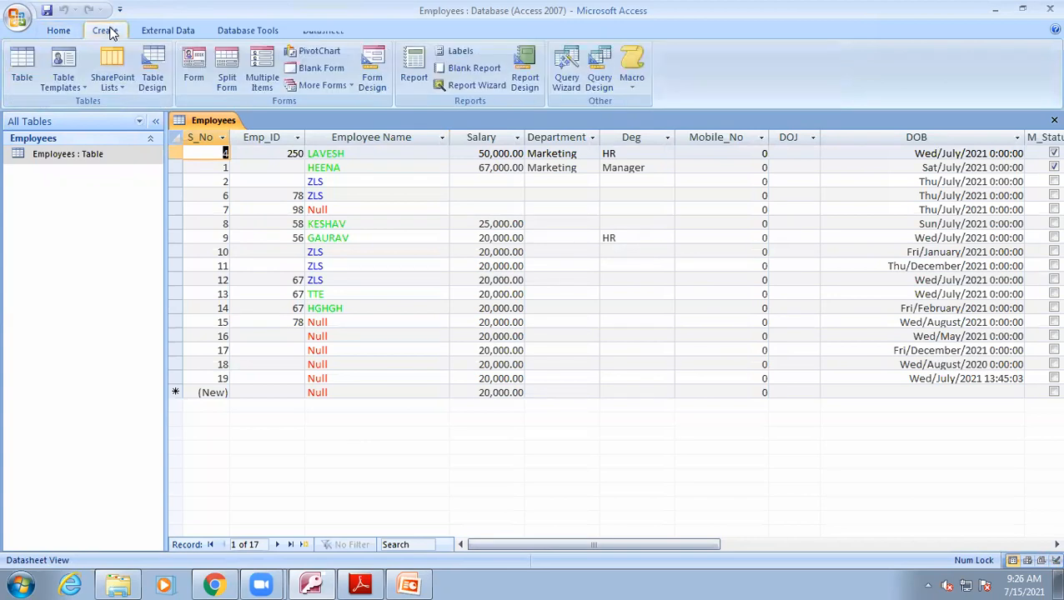
pyautogui.click(22, 77)
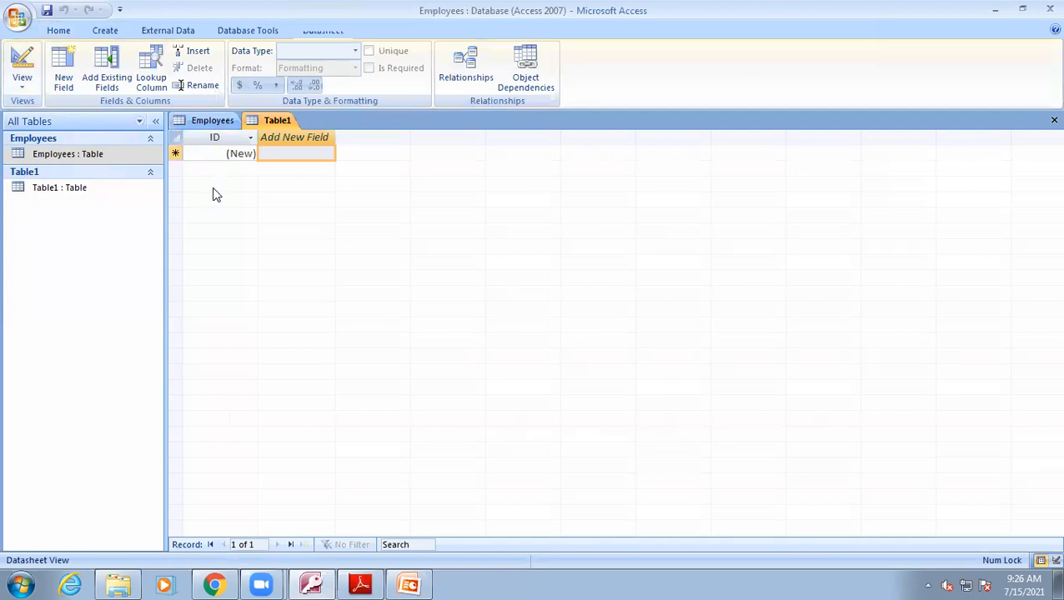
pyautogui.hotkey('ctrl', 's')
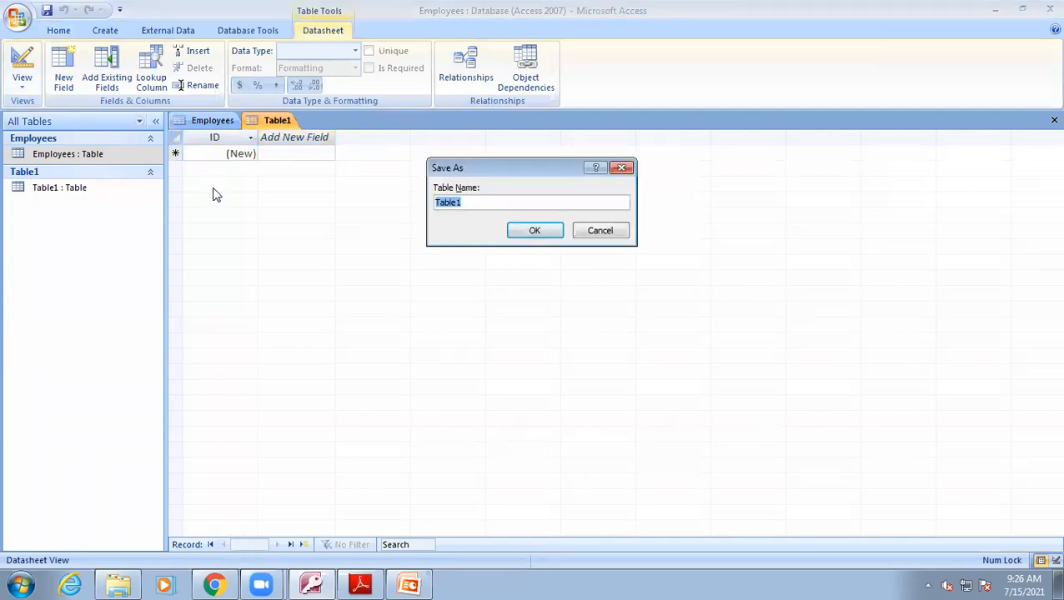
pyautogui.write('s_re')
pyautogui.press('BackSpace')
pyautogui.press('BackSpace')
pyautogui.press('BackSpace')
pyautogui.press('BackSpace')
pyautogui.write('records')
pyautogui.press('Return')
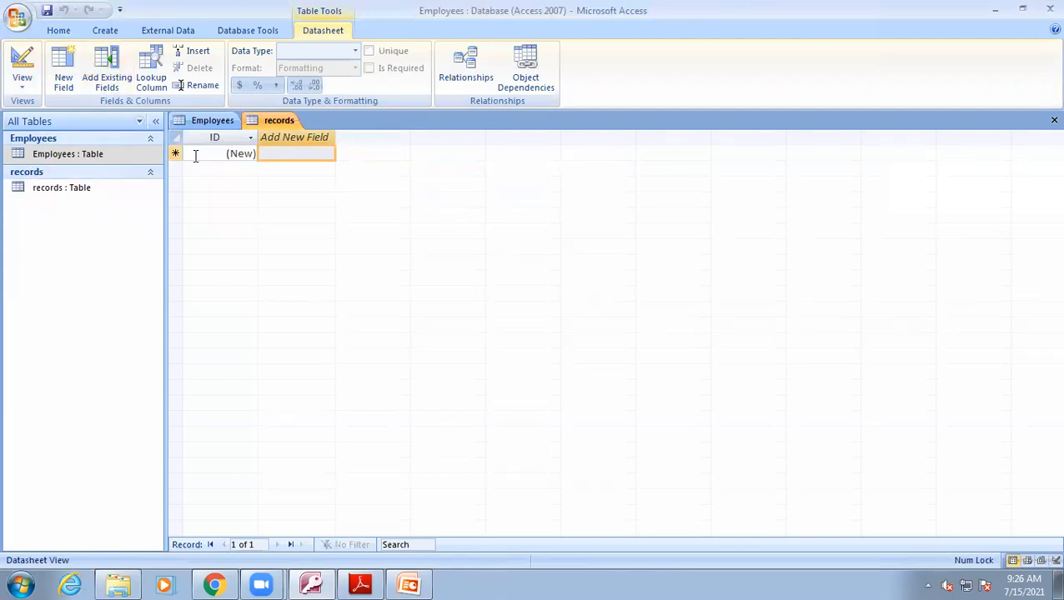
# Open the table in Design view and remove the primary key from the ID field.
pyautogui.click(22, 60)
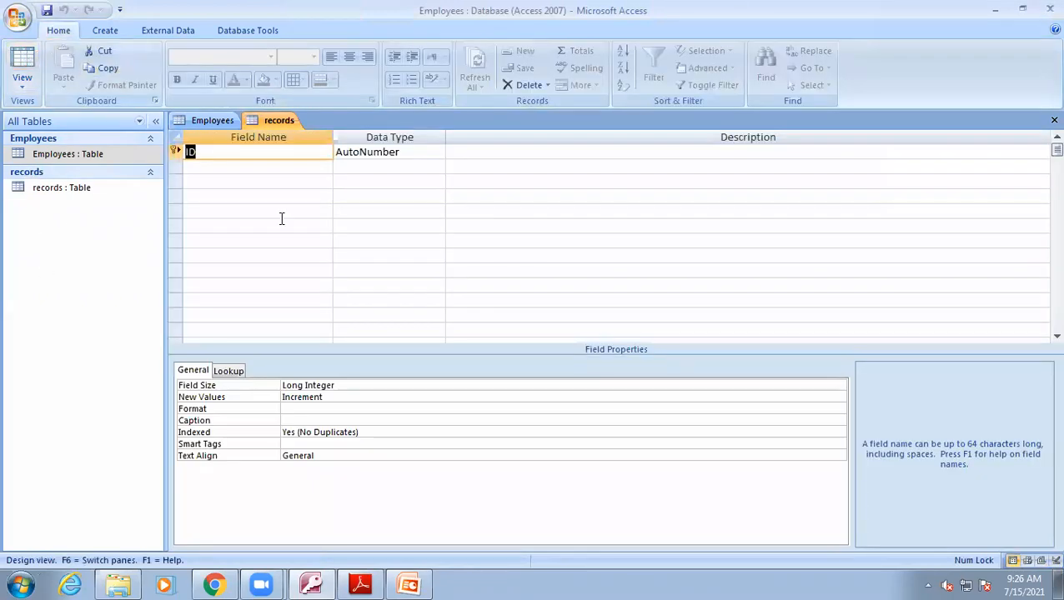
pyautogui.click(193, 168)
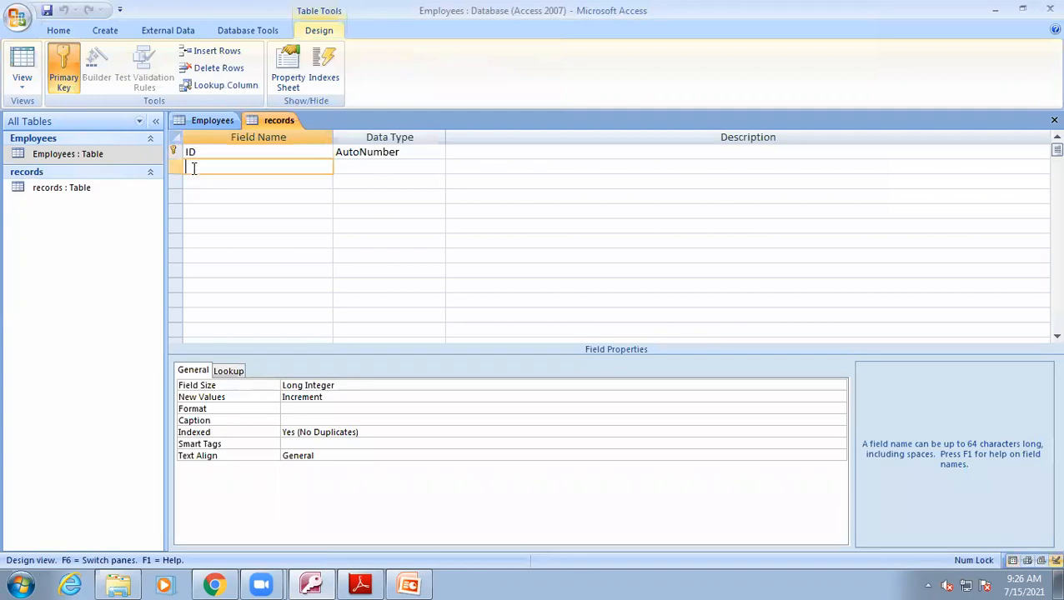
pyautogui.click(199, 152)
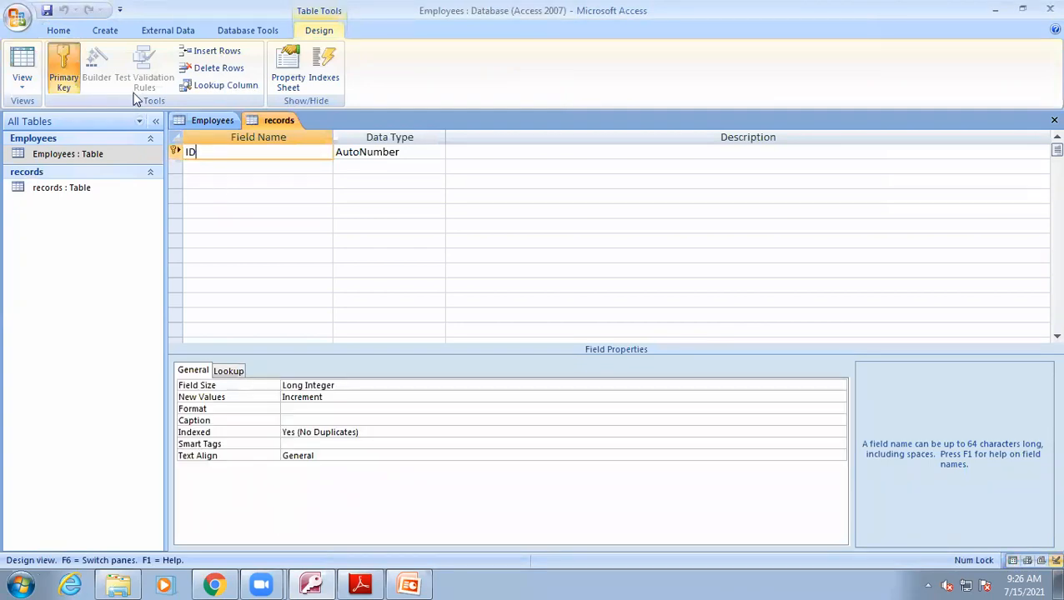
pyautogui.click(66, 67)
pyautogui.click(408, 153)
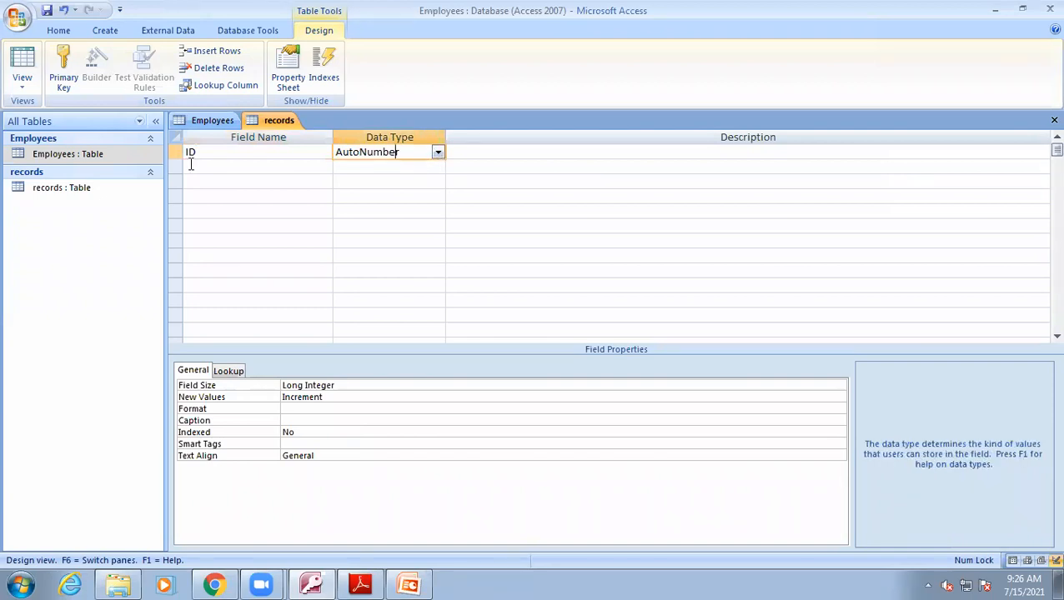
# Add a new field named Key1 with the Text data type.
pyautogui.click(191, 165)
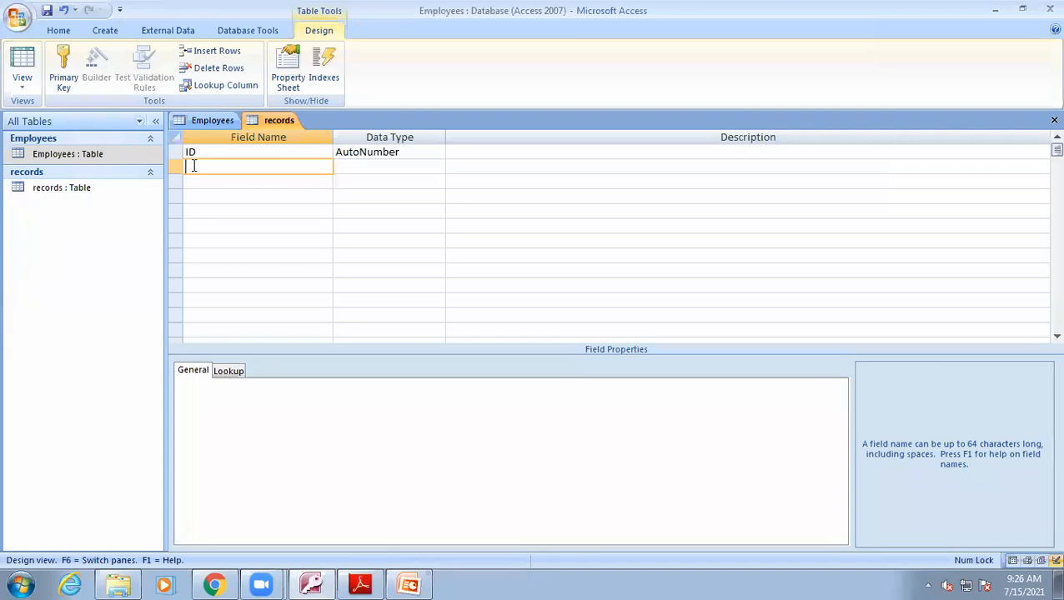
pyautogui.write('Key1')
pyautogui.click(390, 166)
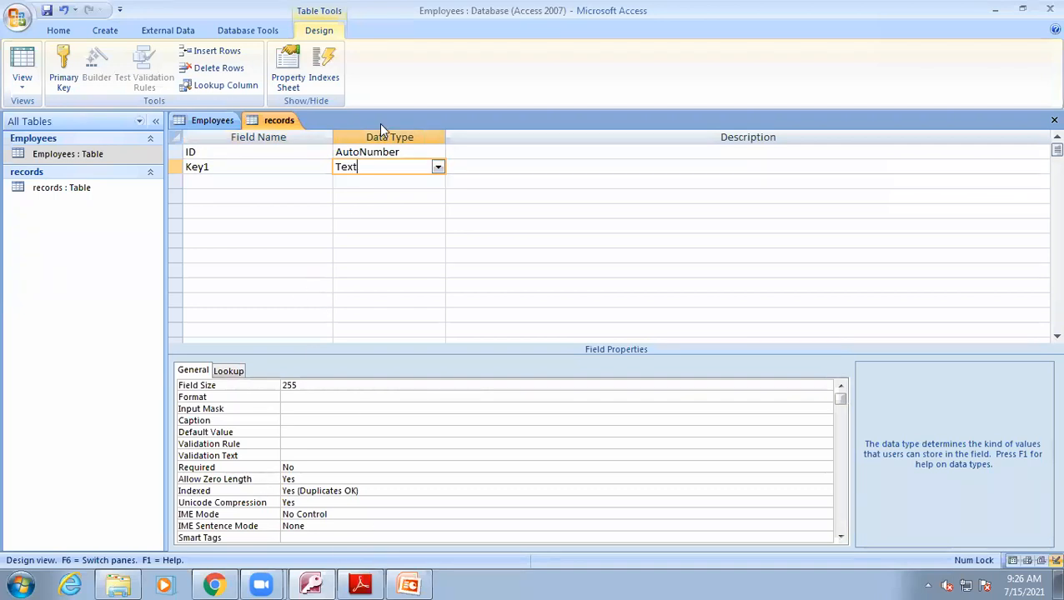
pyautogui.click(373, 229)
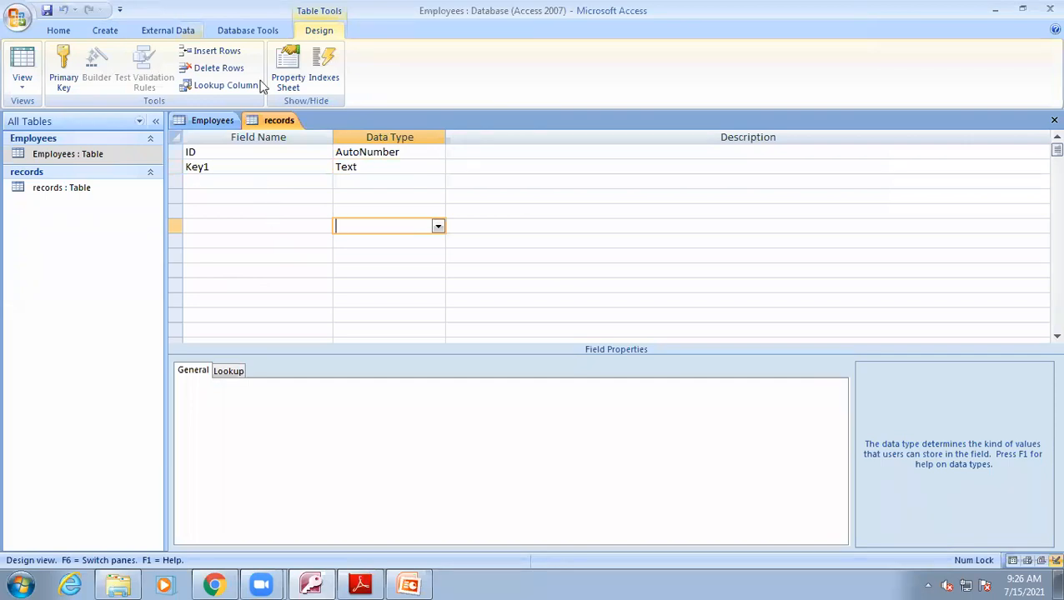
# Switch to Datasheet view and enter fgfg565463 as Key1 in the first record.
pyautogui.click(22, 58)
pyautogui.click(282, 154)
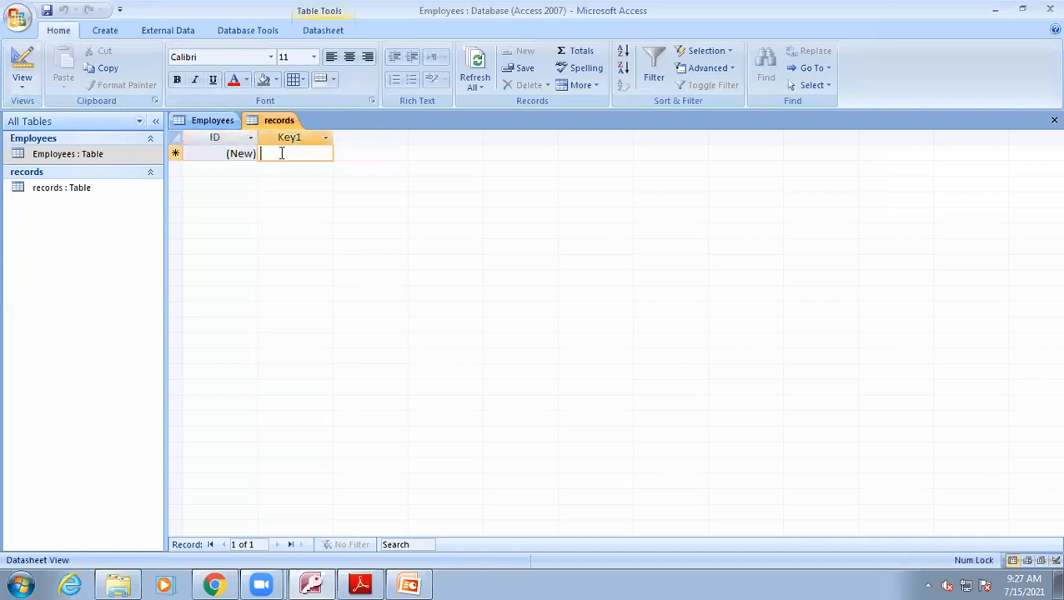
pyautogui.write('fgfg')
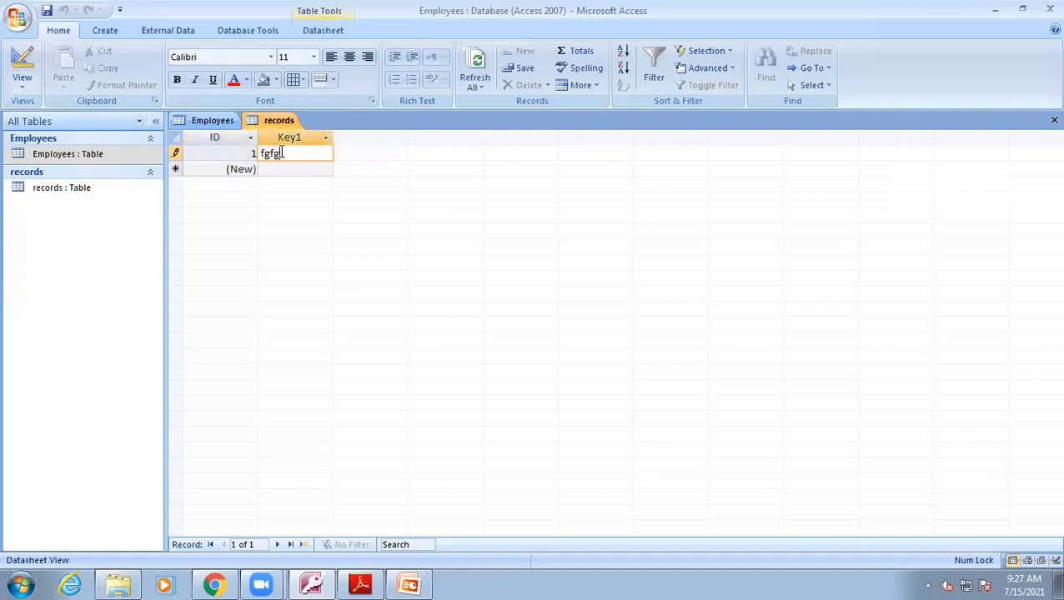
pyautogui.write('565463')
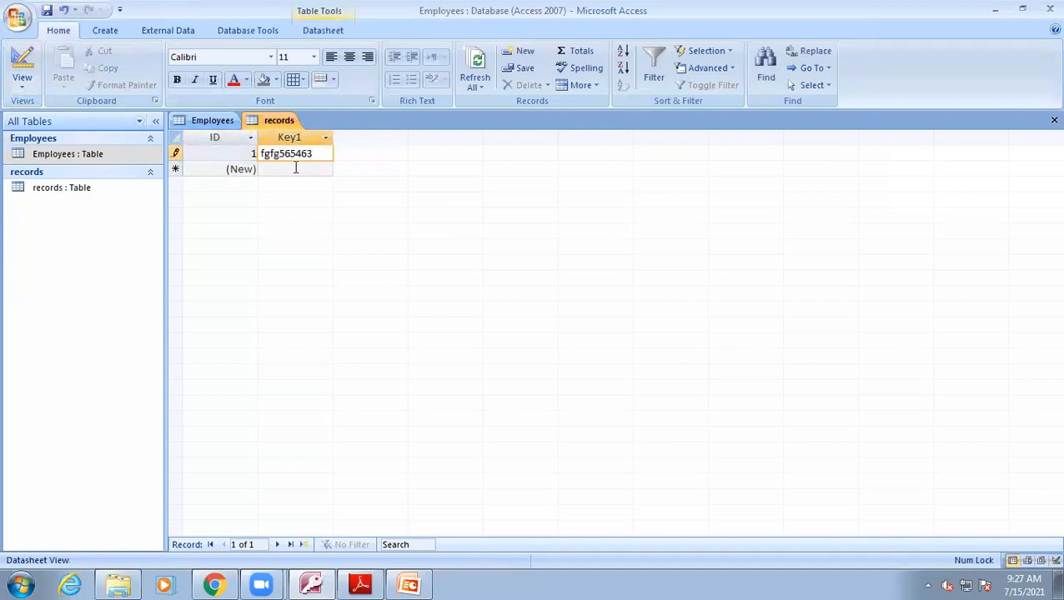
pyautogui.click(295, 168)
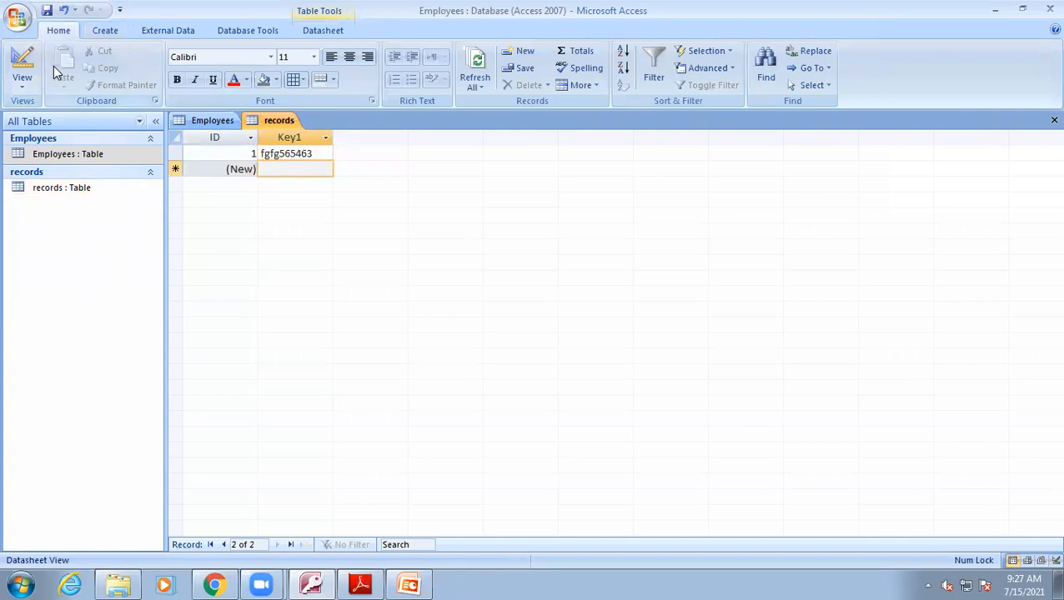
# In Design view, set the Key1 field's input mask to 0.
pyautogui.click(23, 58)
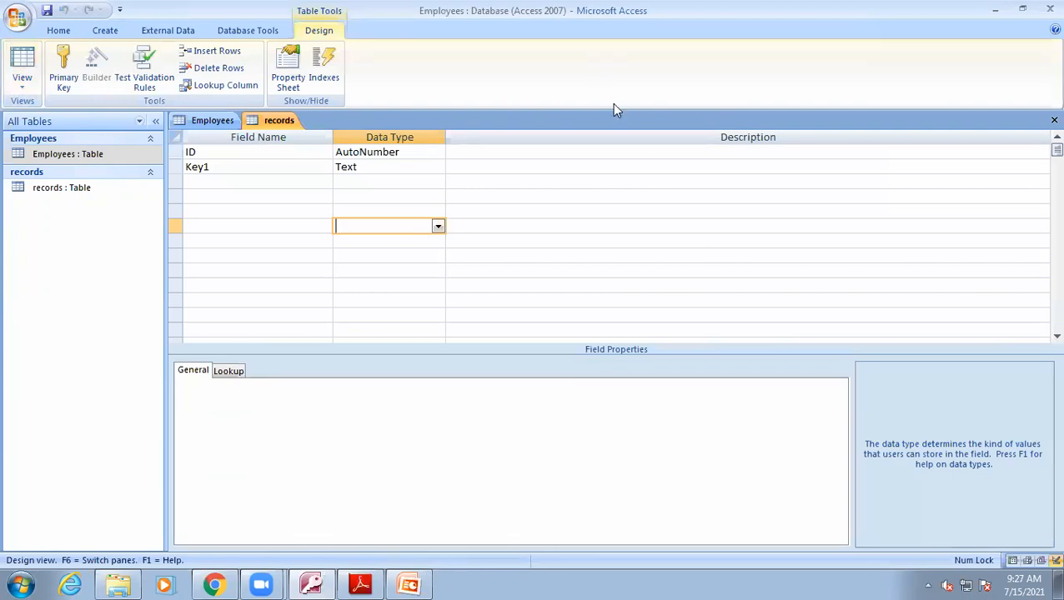
pyautogui.click(377, 171)
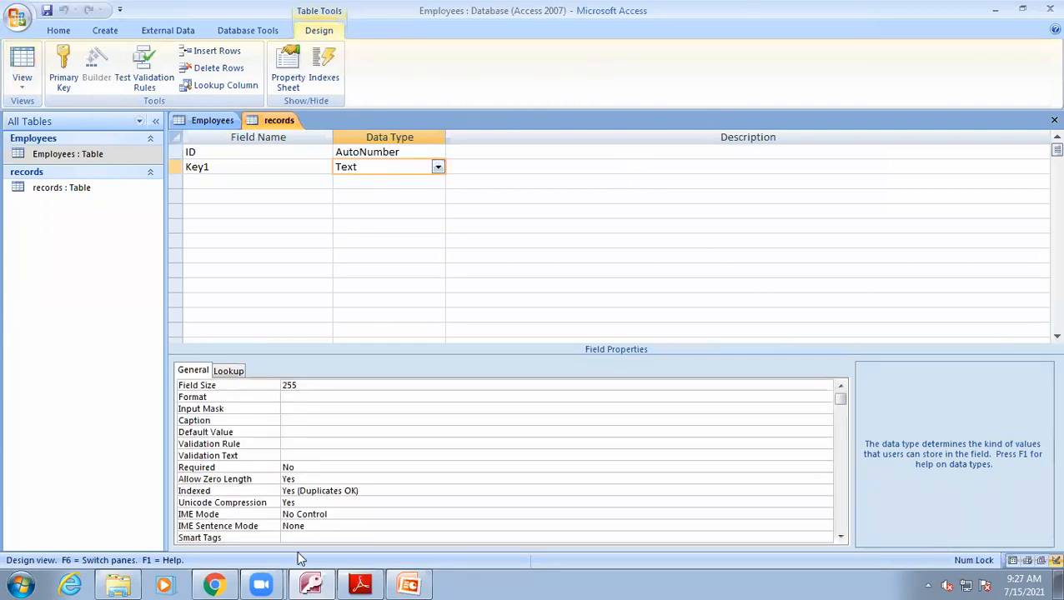
pyautogui.click(303, 407)
pyautogui.write('0')
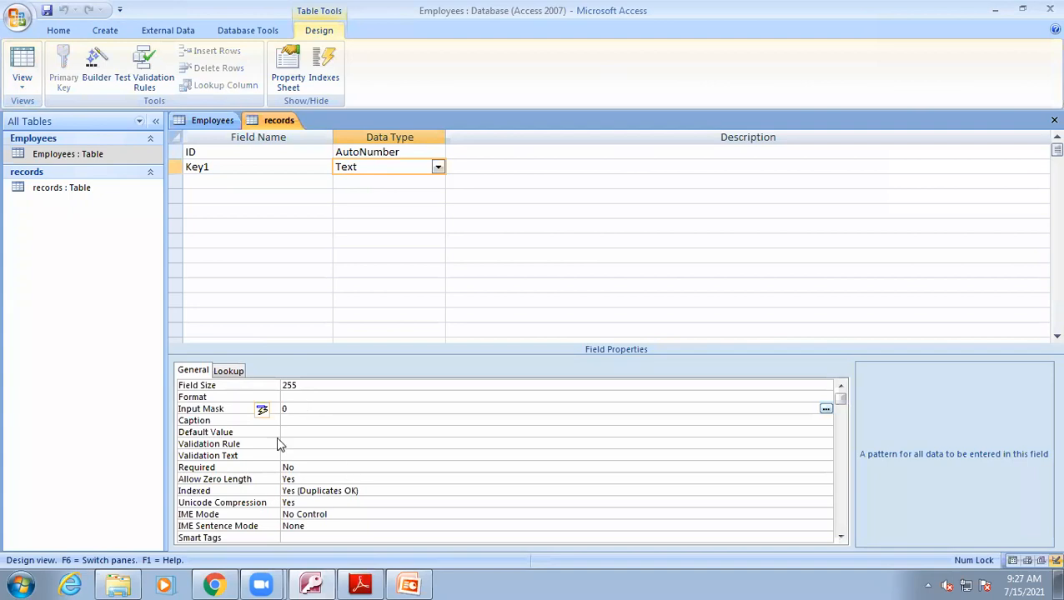
# Return to Datasheet view and enter 3 as Key1 in a new record.
pyautogui.click(24, 62)
pyautogui.click(268, 169)
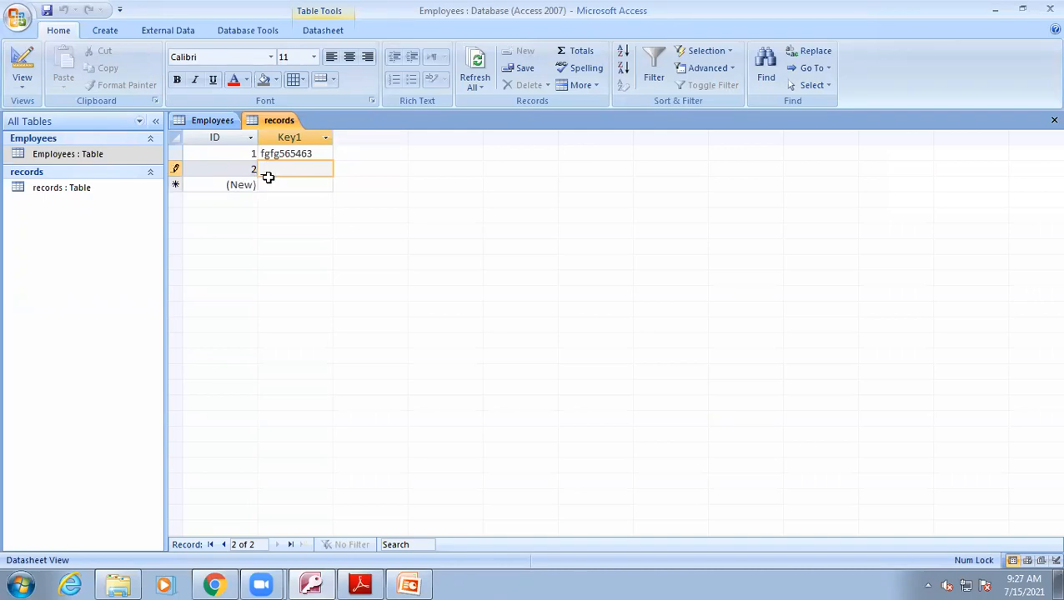
pyautogui.write('3')
pyautogui.press('Return')
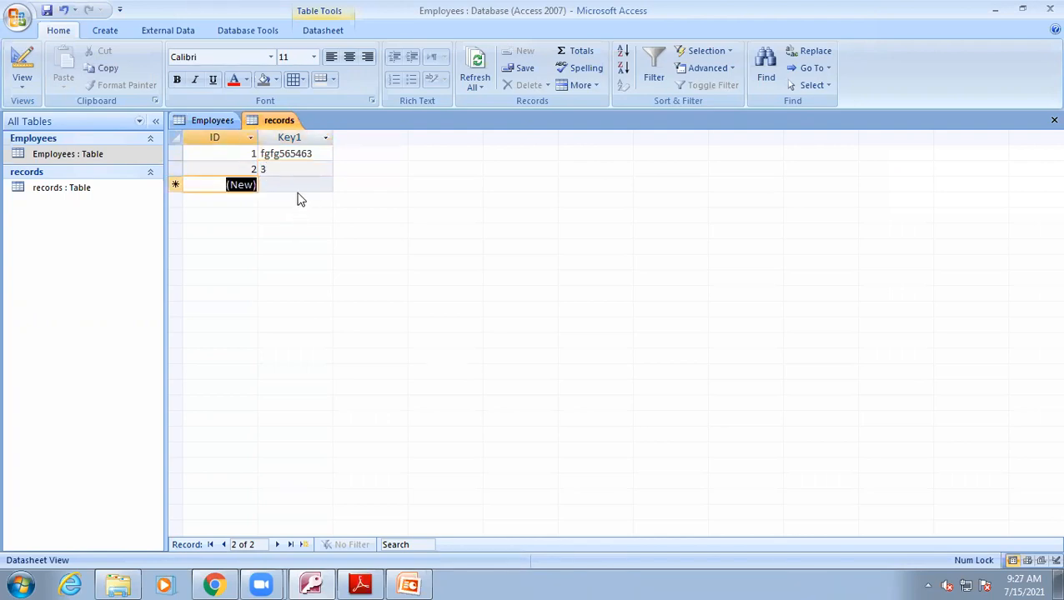
# Enter 5 as Key1 in another new record.
pyautogui.click(289, 185)
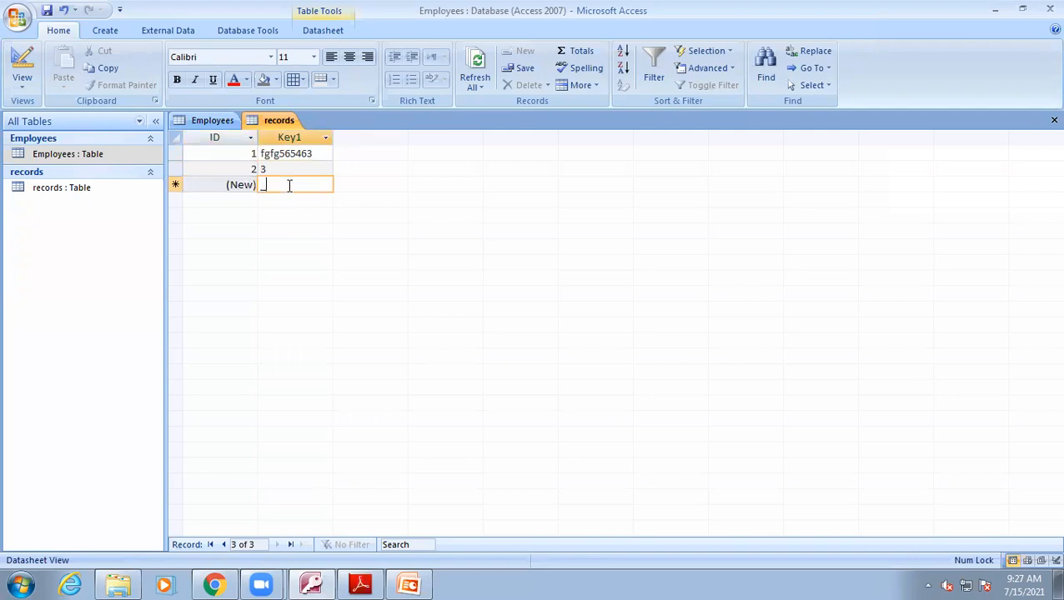
pyautogui.press('BackSpace')
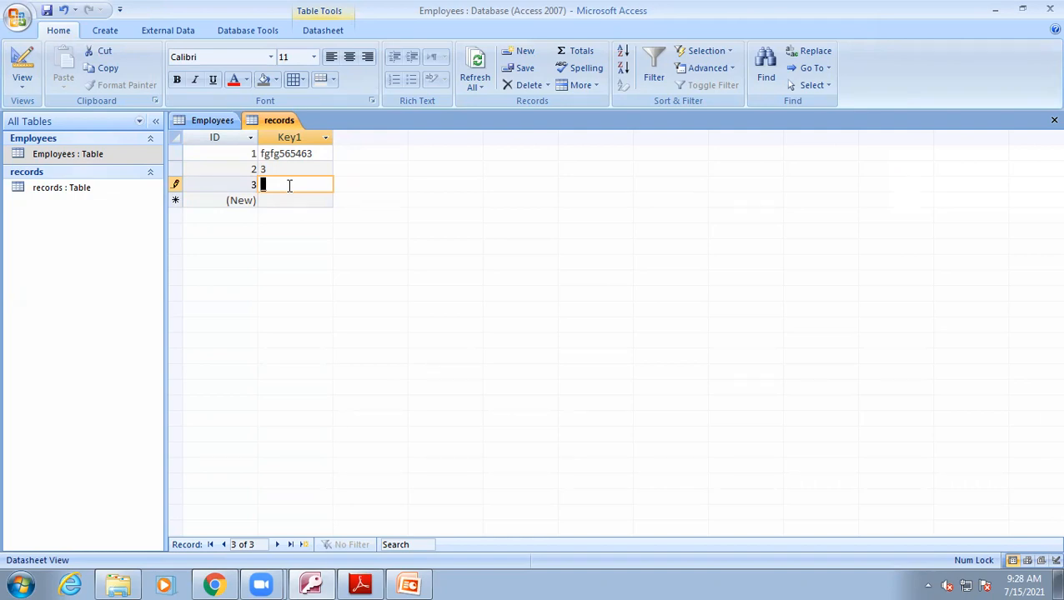
pyautogui.write('5')
pyautogui.press('Return')
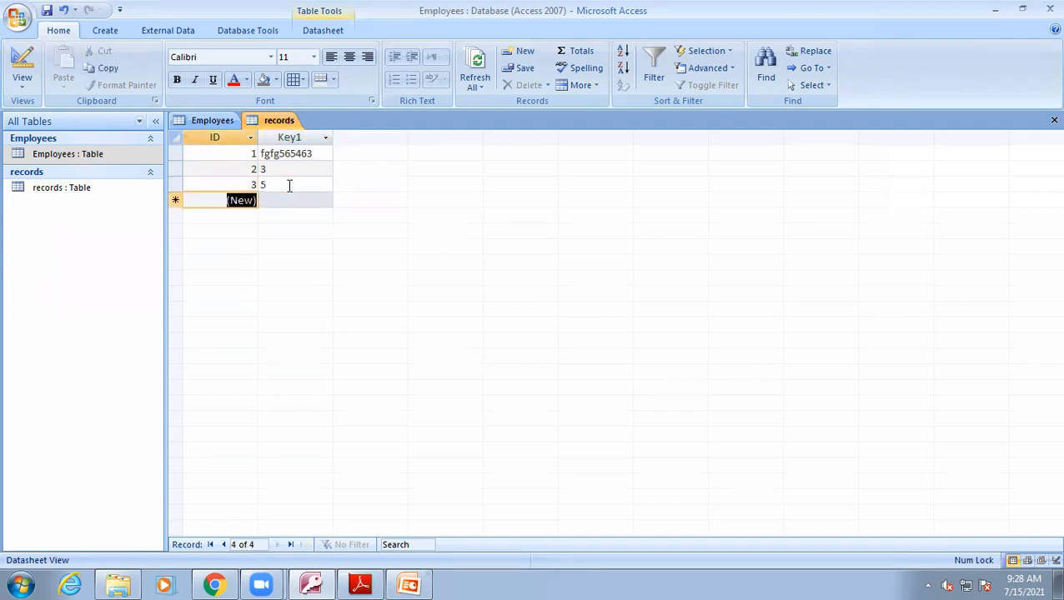
# Try adding a new record while leaving Key1 empty.
pyautogui.click(278, 201)
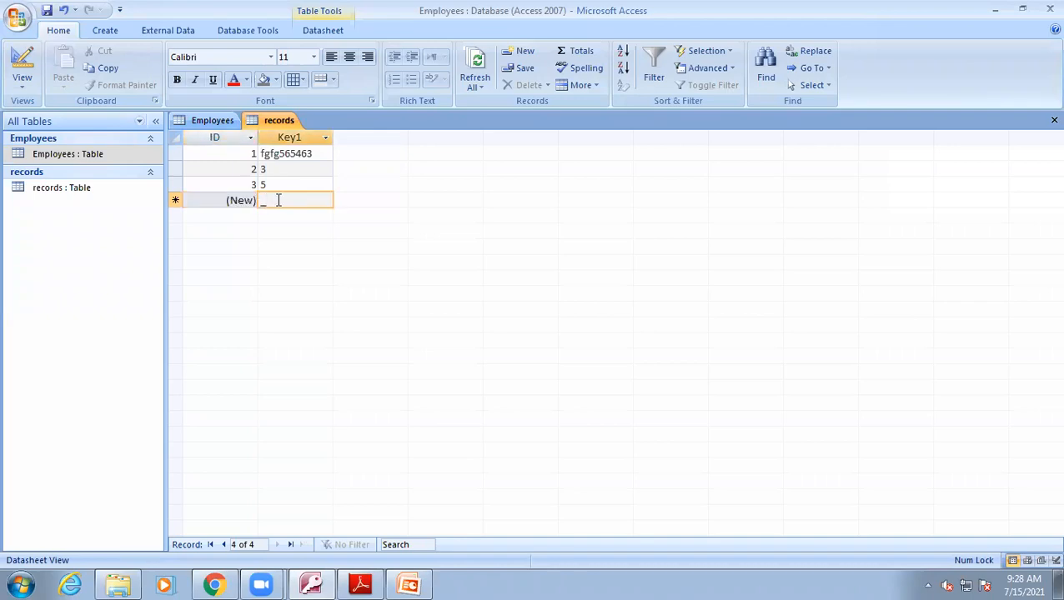
pyautogui.press('BackSpace')
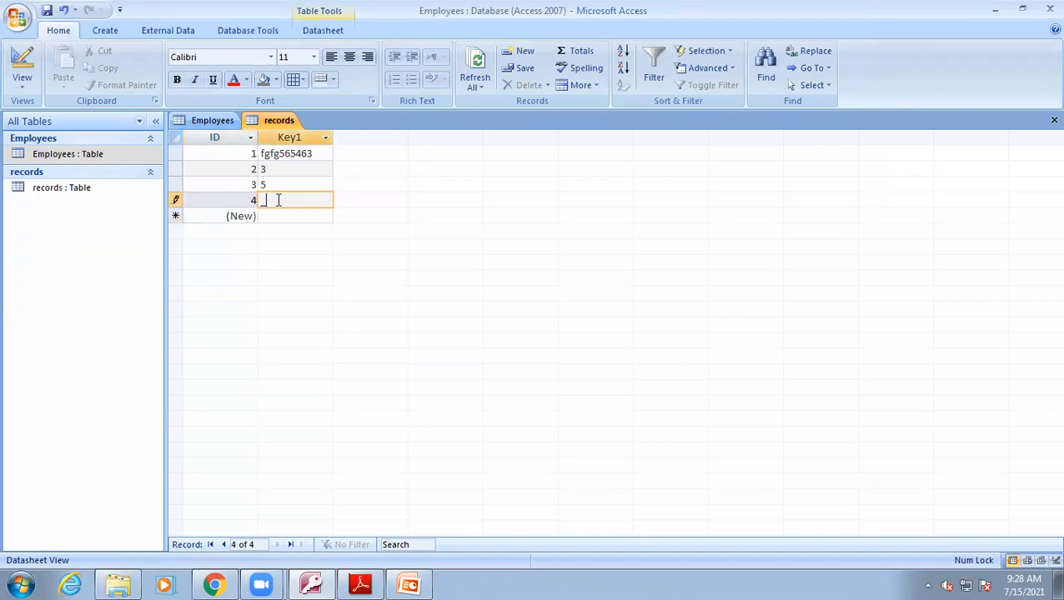
pyautogui.press('BackSpace')
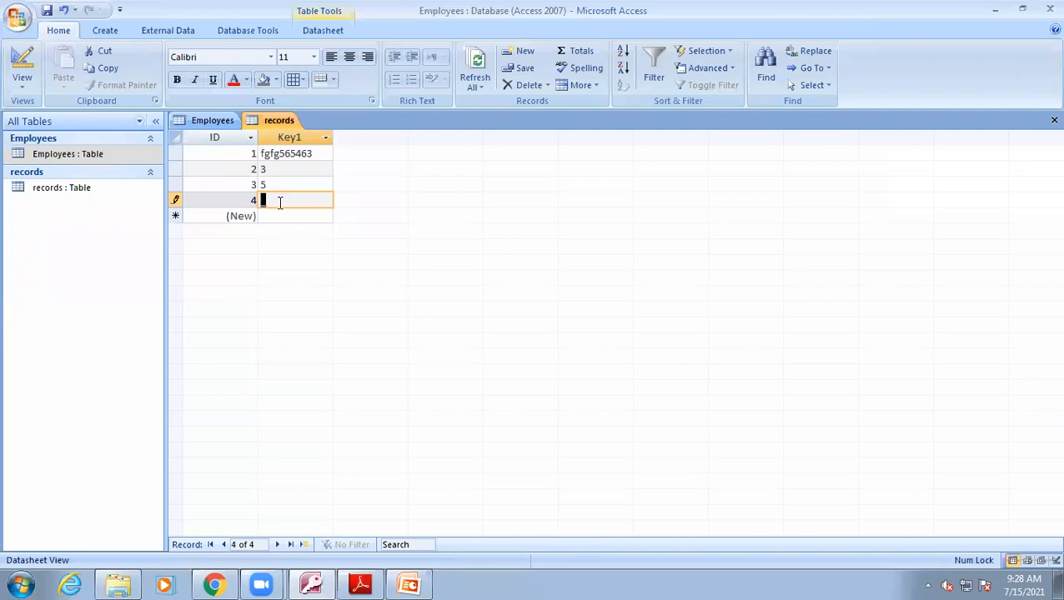
pyautogui.click(276, 217)
pyautogui.click(272, 198)
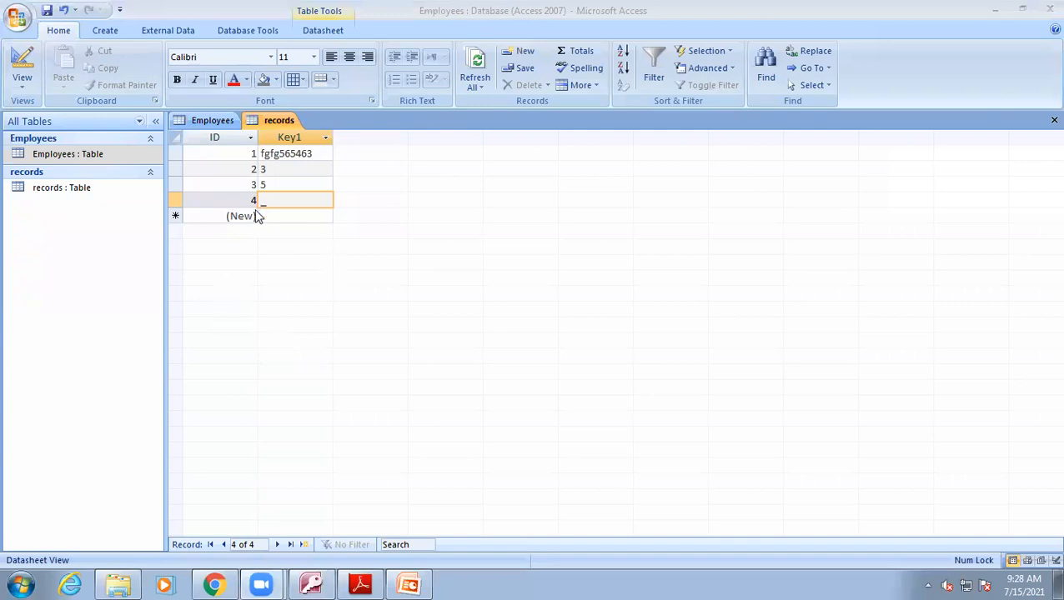
# Delete the Key1 input mask in Design view and switch back to Datasheet view.
pyautogui.click(20, 63)
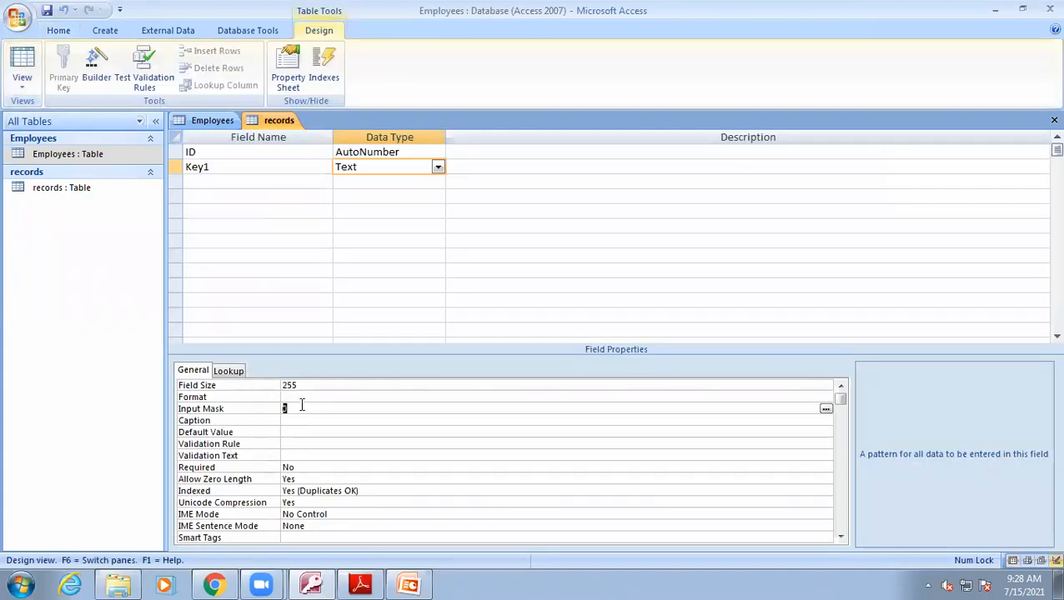
pyautogui.click(292, 409)
pyautogui.press('BackSpace')
pyautogui.click(23, 62)
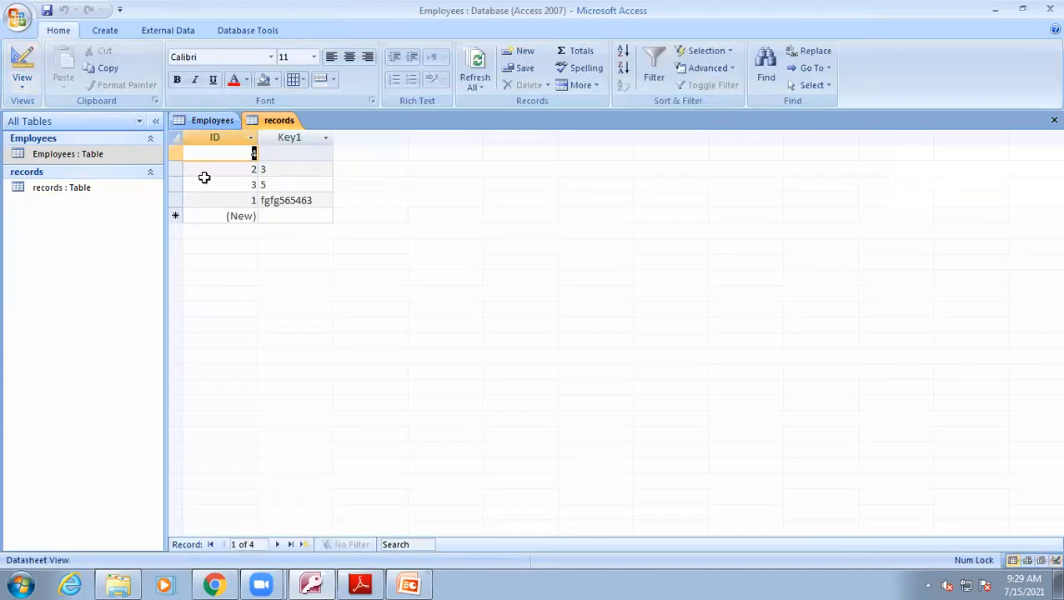
# Clear the fgfg565463 value from Key1 in the record with ID 1.
pyautogui.click(320, 205)
pyautogui.press('BackSpace')
pyautogui.press('BackSpace')
pyautogui.press('BackSpace')
pyautogui.press('BackSpace')
pyautogui.press('BackSpace')
pyautogui.press('BackSpace')
pyautogui.press('BackSpace')
pyautogui.press('BackSpace')
pyautogui.press('BackSpace')
pyautogui.press('BackSpace')
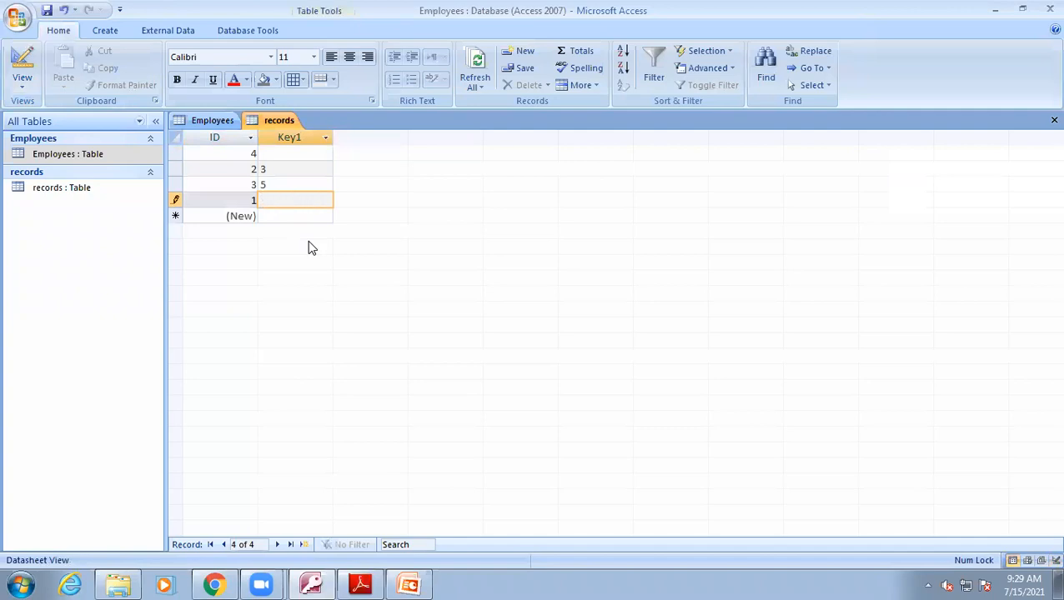
# Add two more records with empty Key1 values by moving through the new-record row.
pyautogui.click(294, 184)
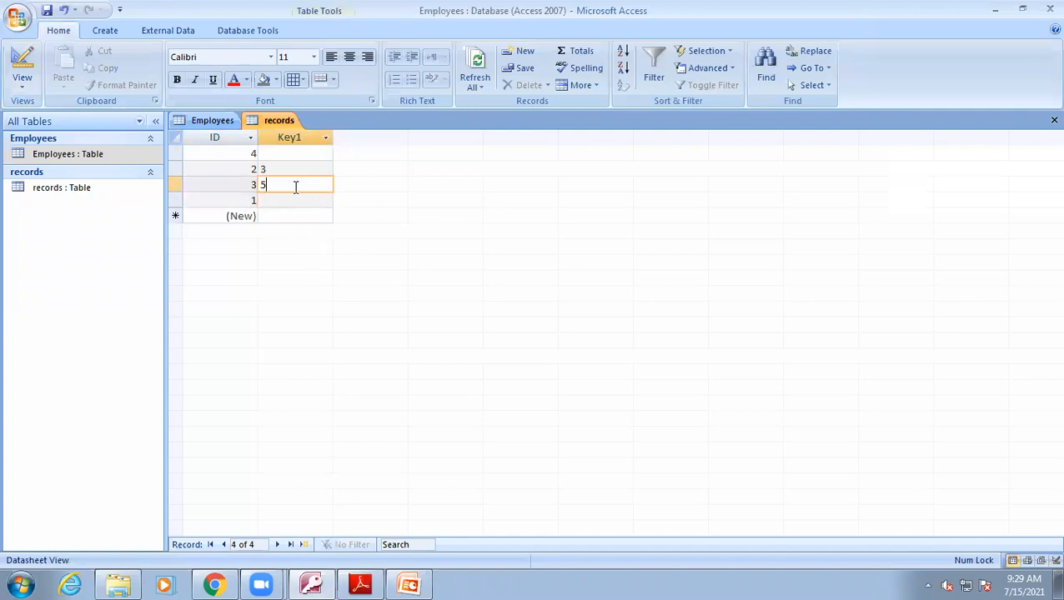
pyautogui.click(272, 202)
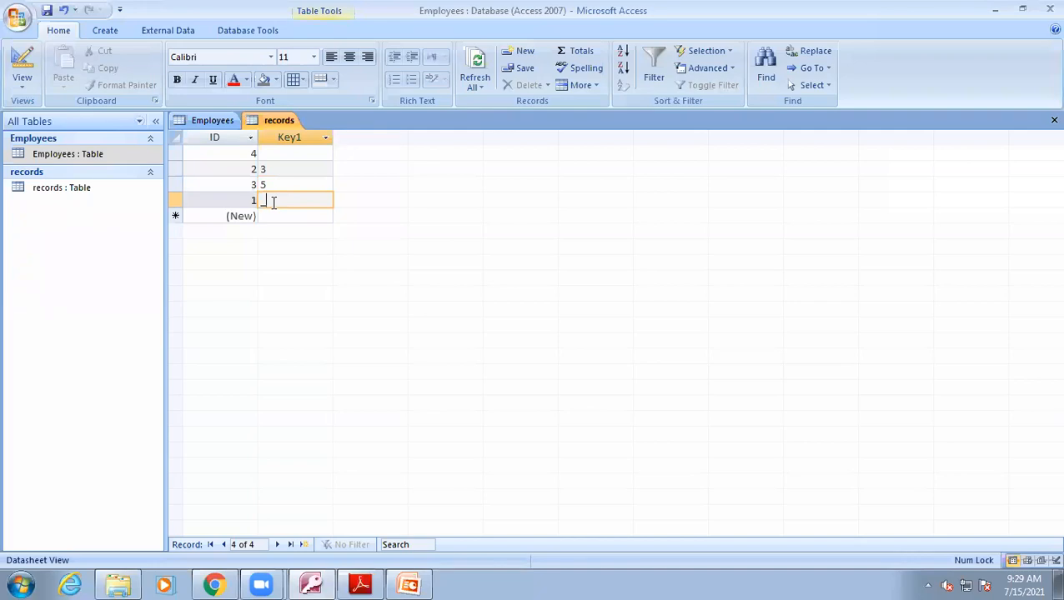
pyautogui.click(271, 217)
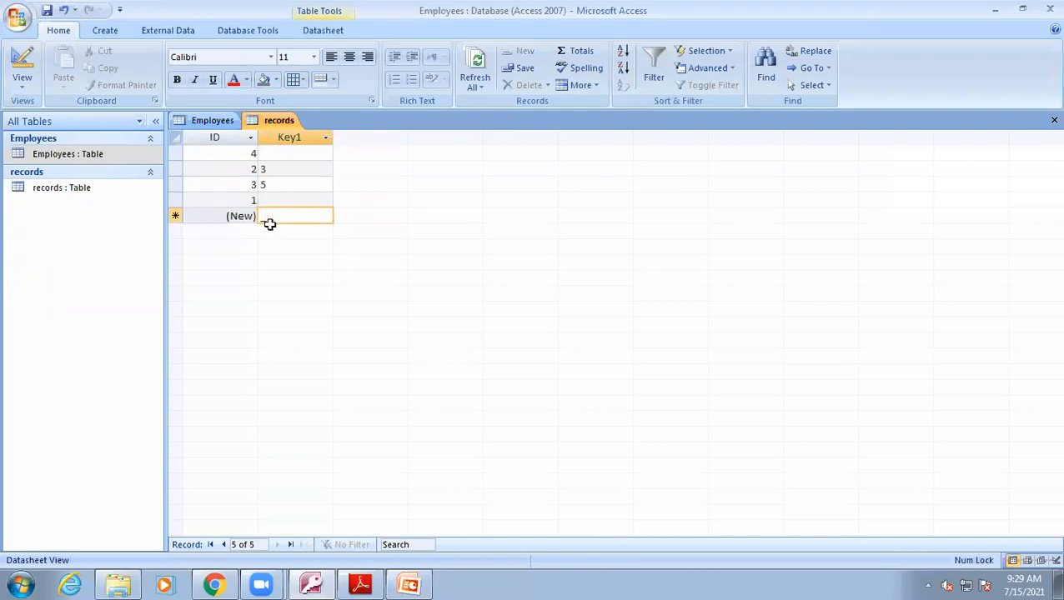
pyautogui.click(270, 236)
pyautogui.click(281, 251)
pyautogui.click(277, 231)
pyautogui.click(276, 215)
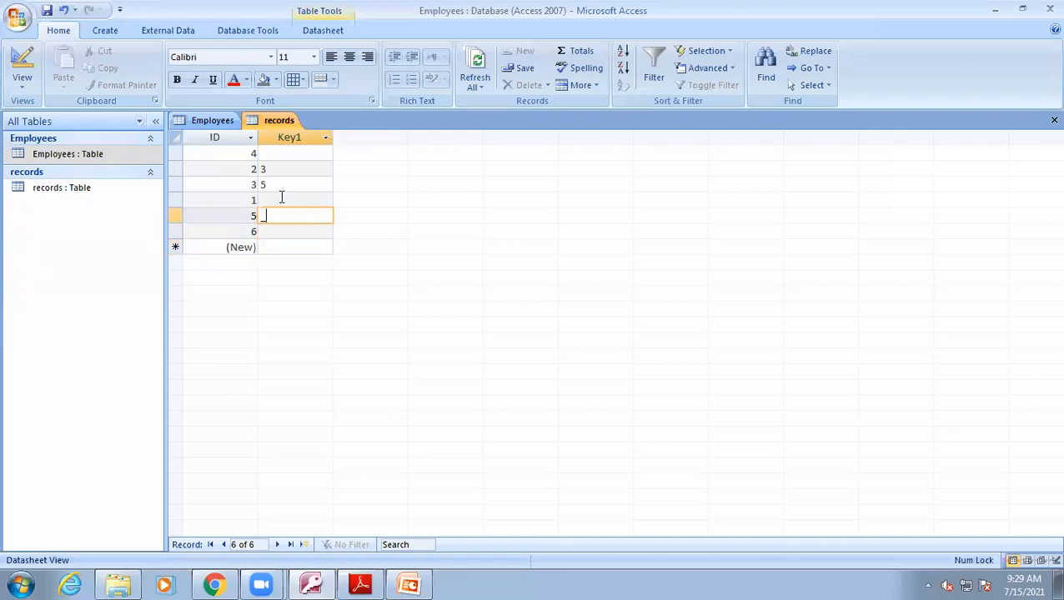
pyautogui.click(281, 200)
pyautogui.click(274, 200)
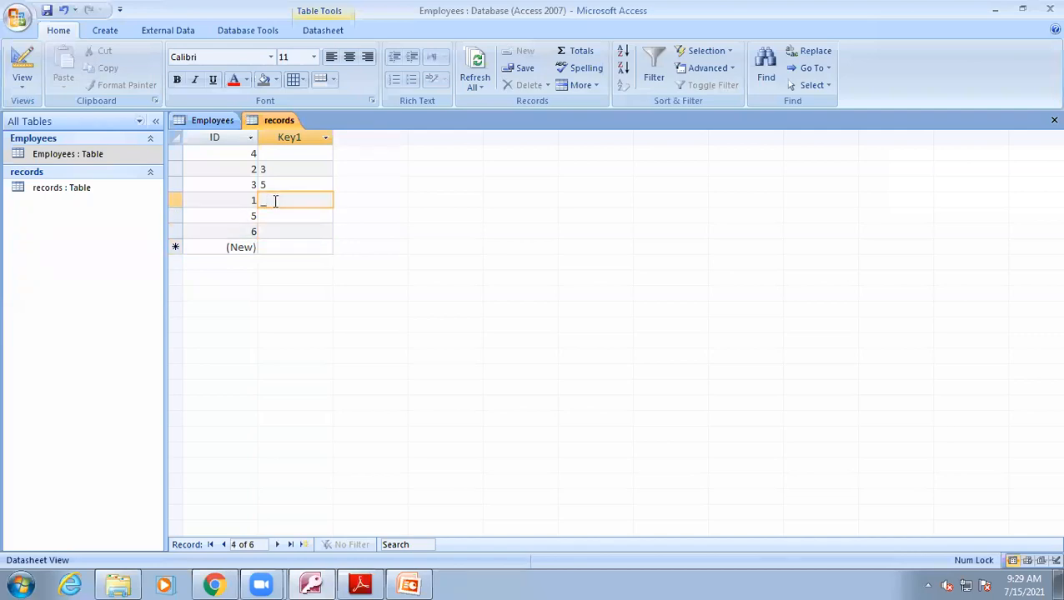
pyautogui.click(268, 217)
pyautogui.click(270, 213)
pyautogui.click(264, 232)
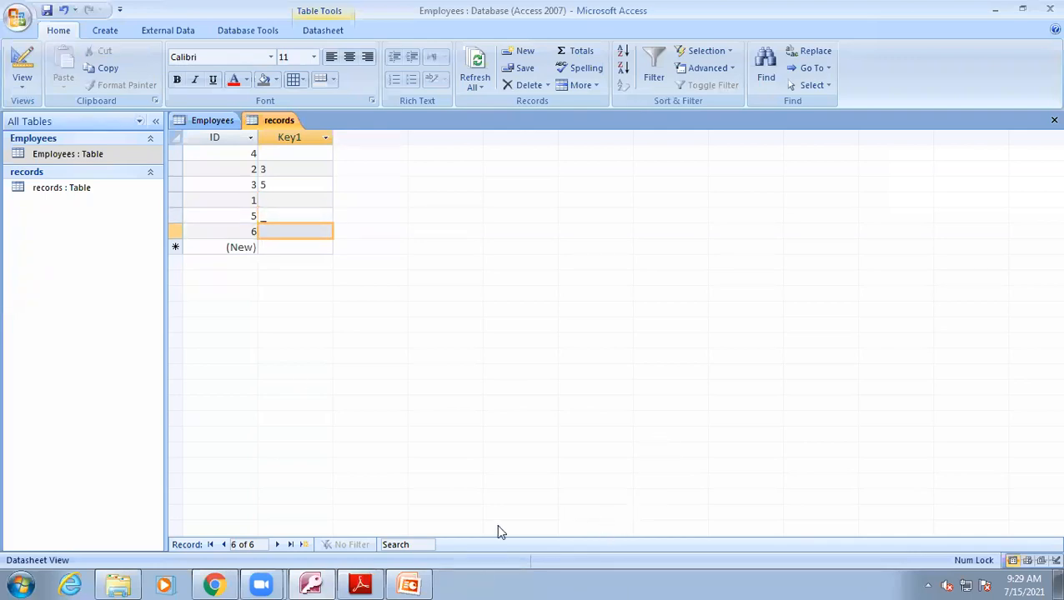
# Switch to PowerPoint to review the slide listing input mask symbols and their descriptions.
pyautogui.click(408, 585)
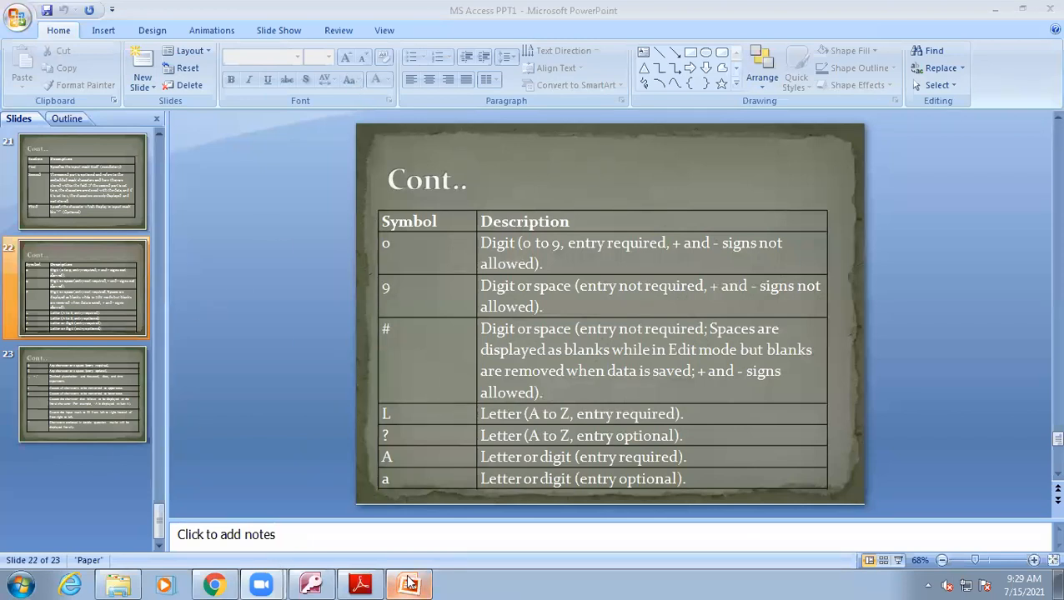
pyautogui.moveTo(411, 584)
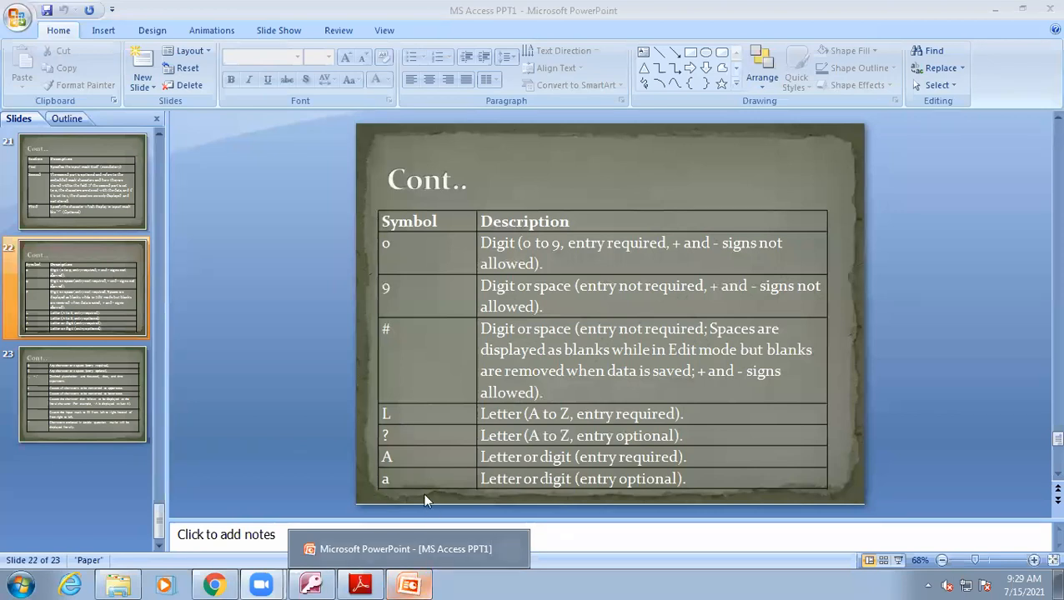